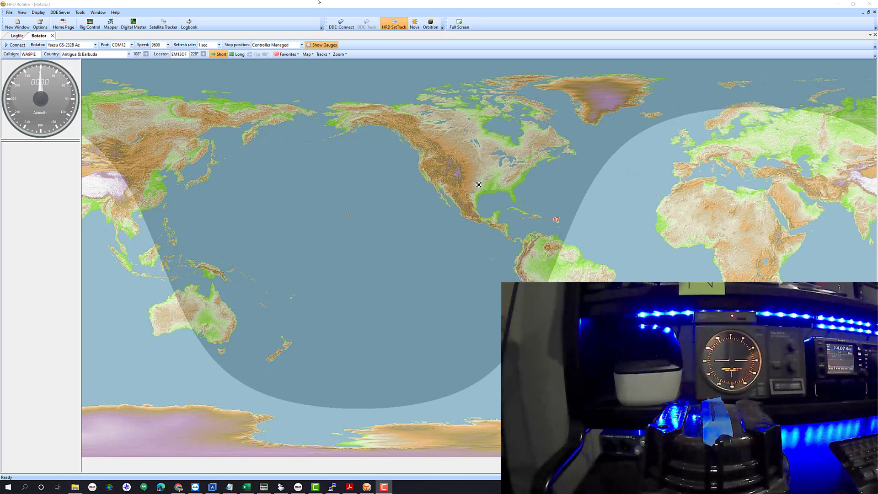
Examine the stop position choices available for the Yaesu GS-232B rotator.
left_click(302, 45)
left_click(299, 6)
left_click(302, 45)
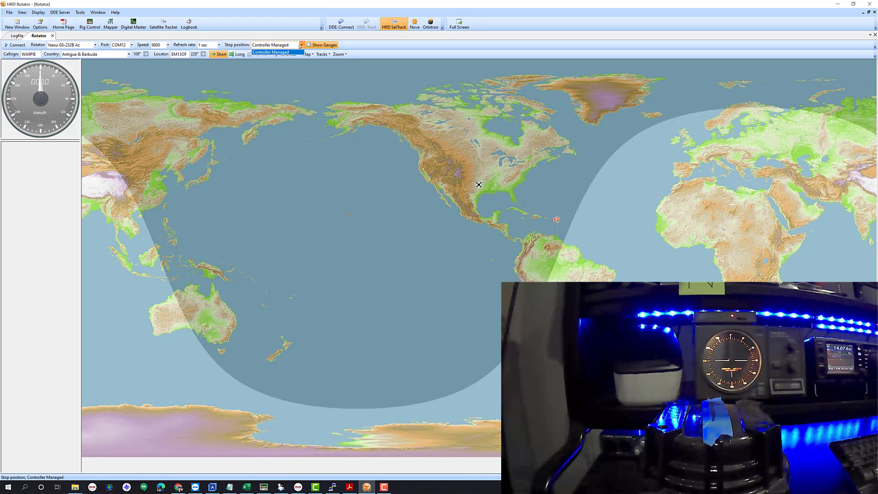
left_click(309, 11)
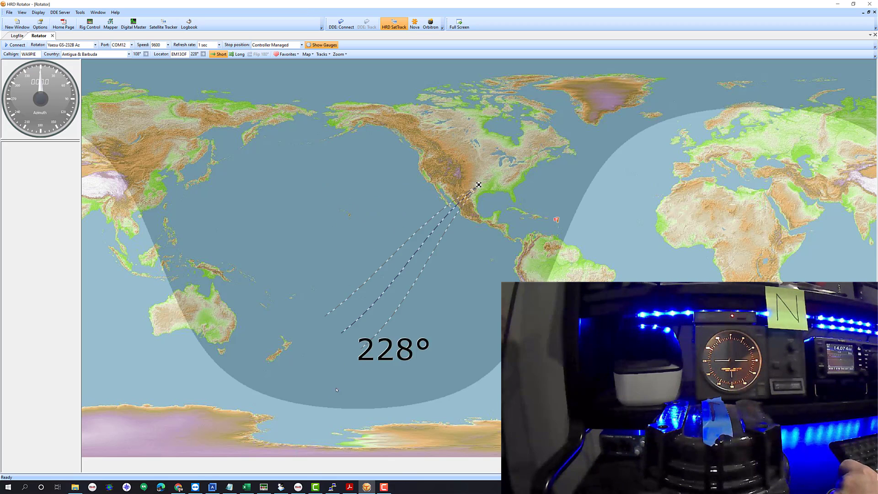
Switch to the GS-232B manual in Adobe Acrobat Reader and find the azimuth rotator calibration instructions on page 10 of the PDF.
mouse_move(333, 491)
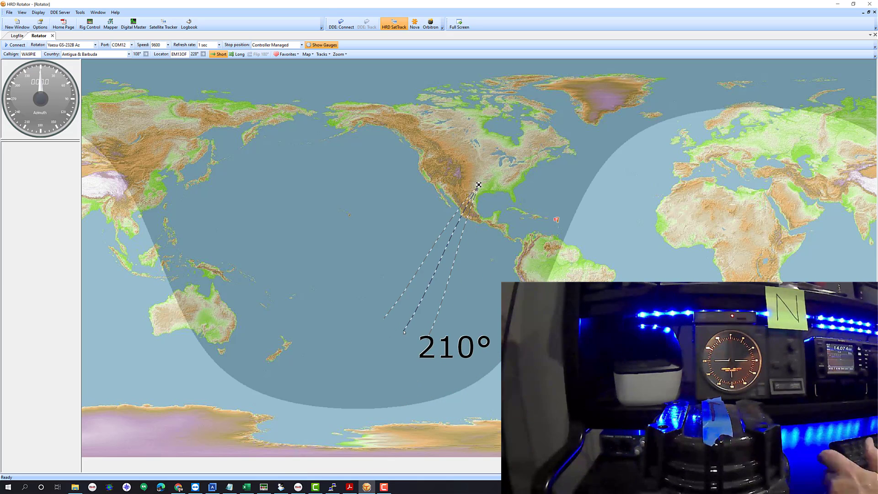
left_click(349, 488)
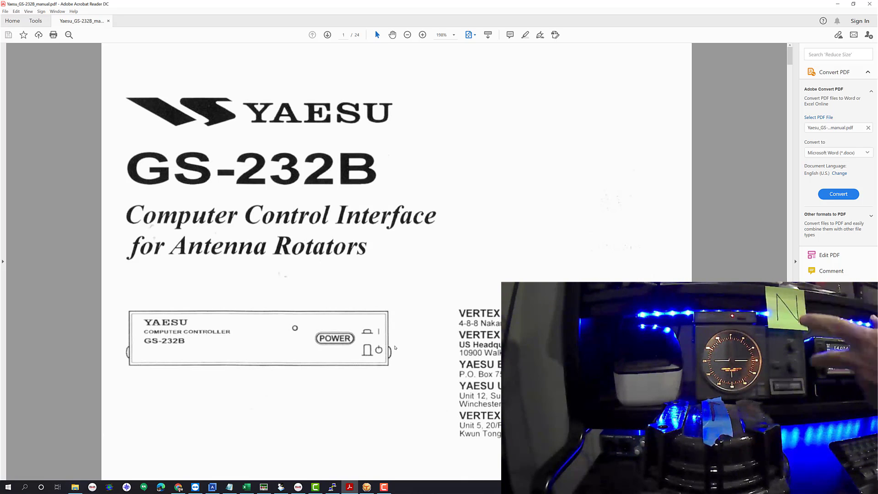
scroll(395, 348, "down", 5)
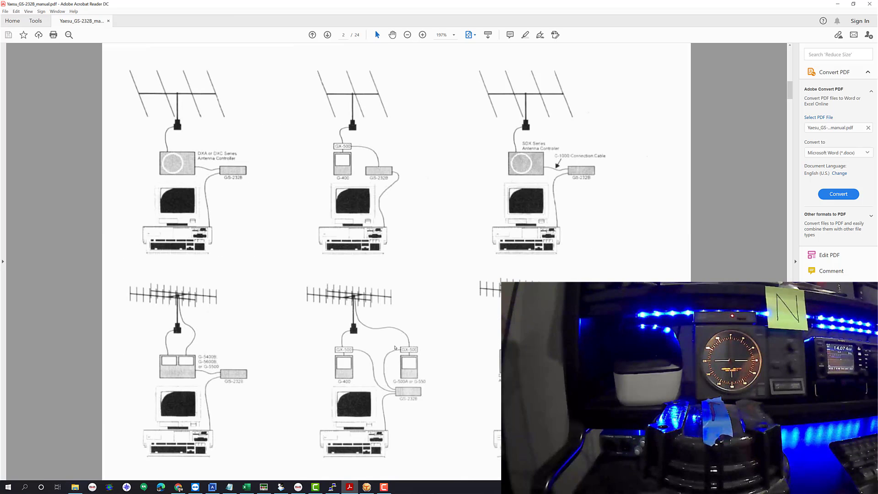
scroll(395, 348, "down", 3)
scroll(395, 347, "down", 3)
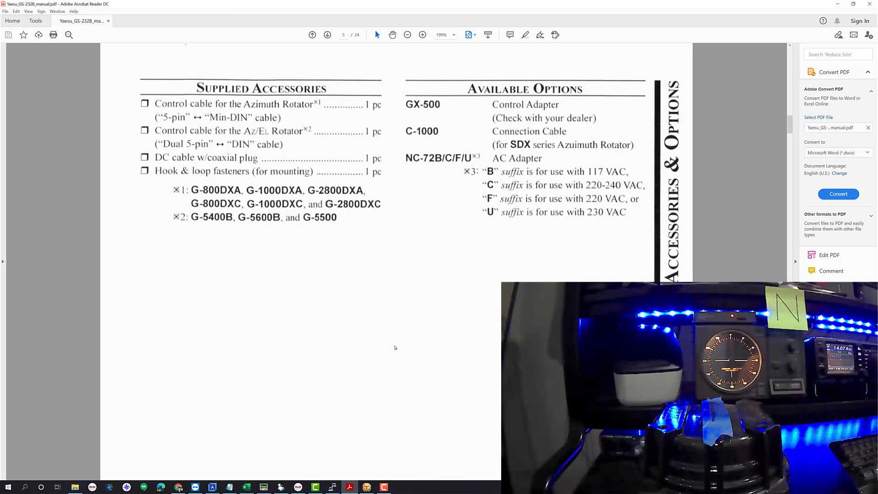
scroll(395, 347, "down", 3)
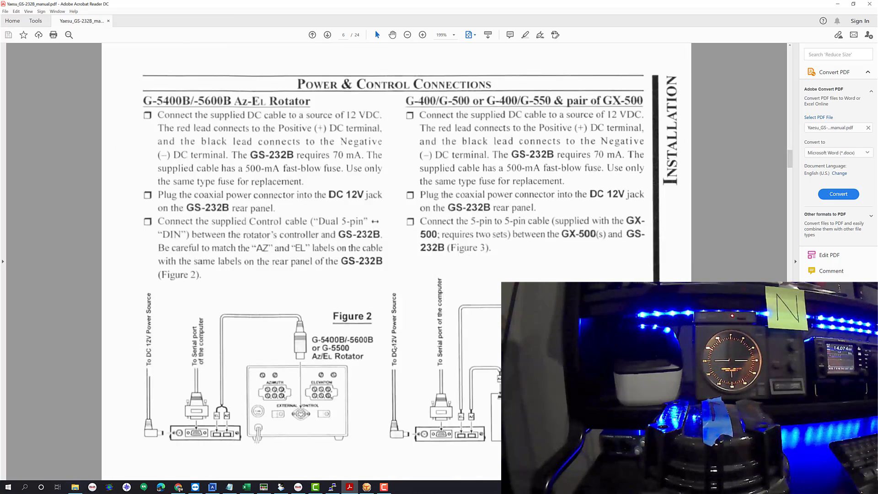
key("Right")
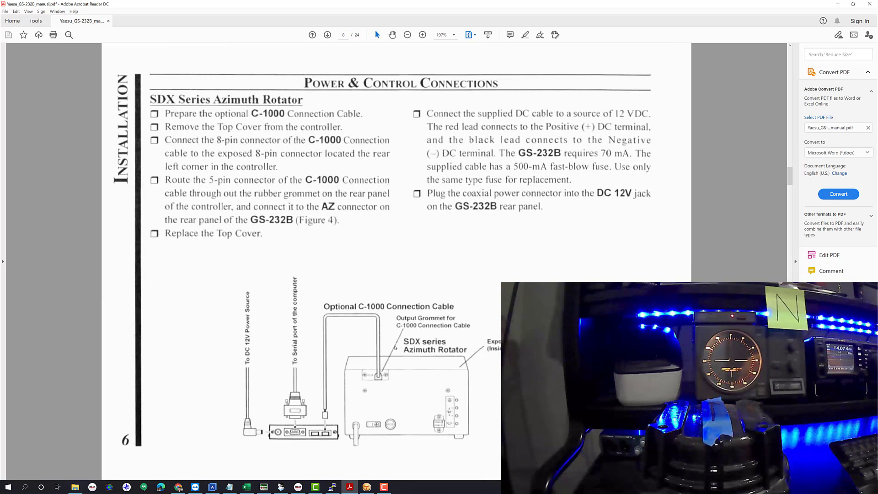
key("Right")
key("Right")
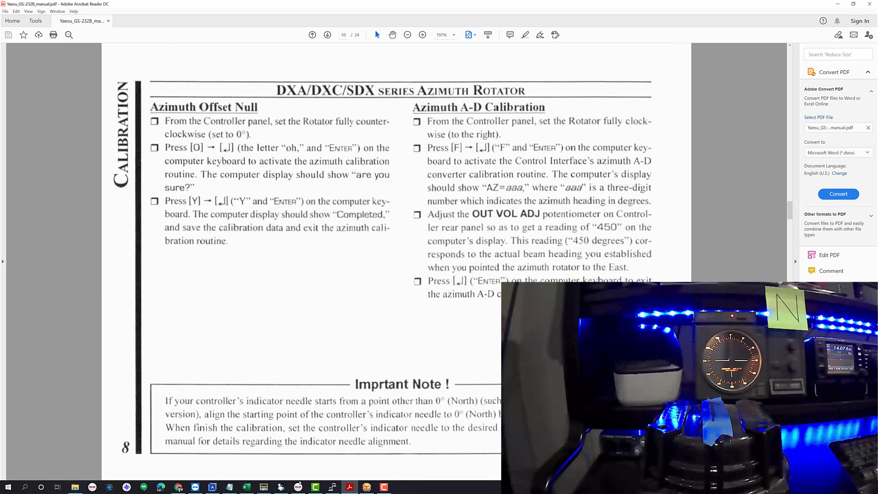
Bring up the COM12 PuTTY session, close it and confirm ending the session.
left_click(333, 487)
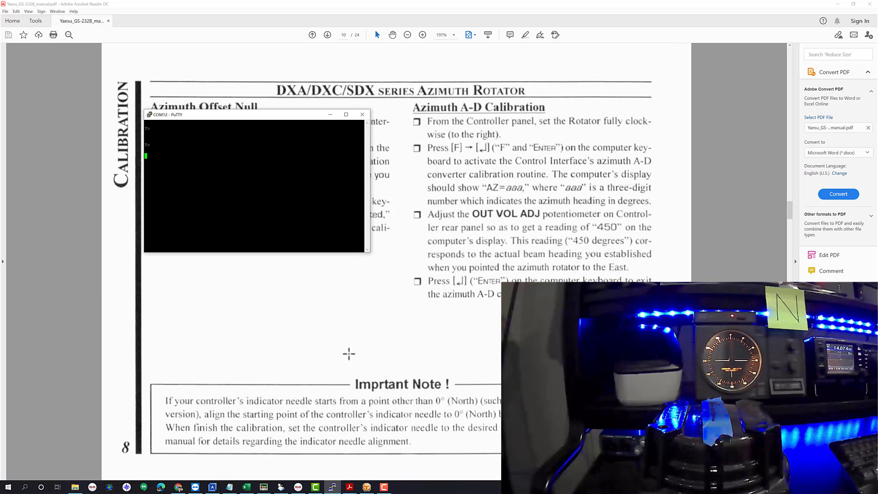
left_click_drag(308, 118, 323, 229)
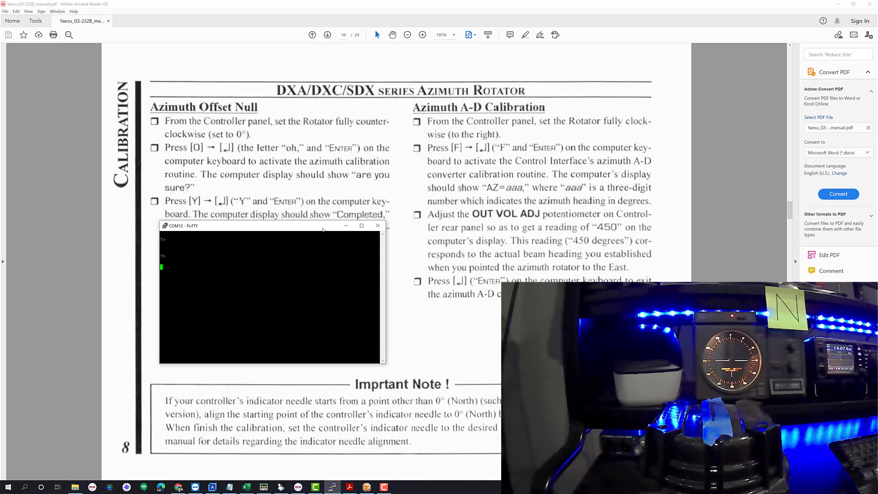
left_click(377, 225)
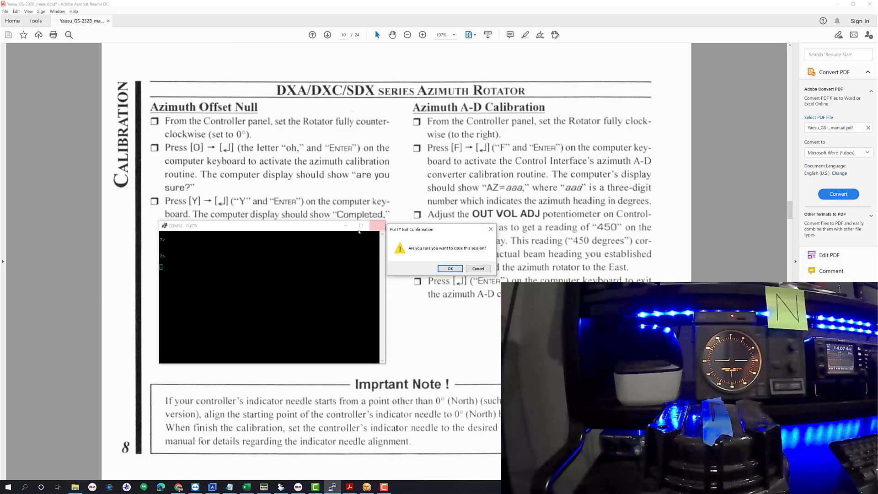
left_click(449, 269)
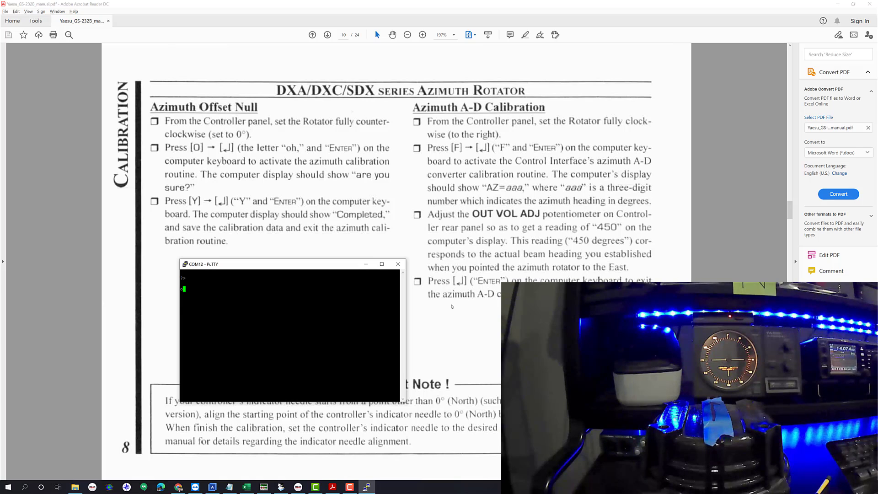
Run the azimuth offset calibration in the COM12 PuTTY terminal with command o and confirm it with y.
type("o")
key("Return")
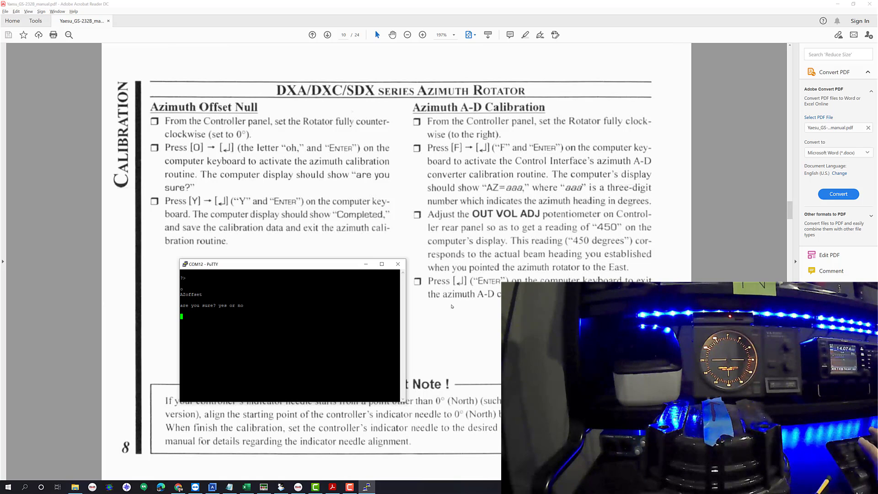
type("y")
key("Return")
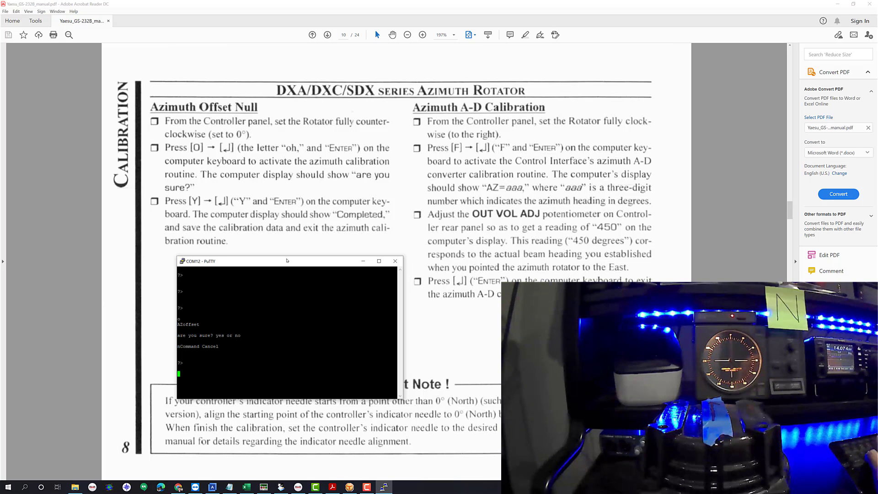
Run the azimuth full-scale calibration with command f, adjust the reading to 450 and exit the routine.
type("f")
key("Return")
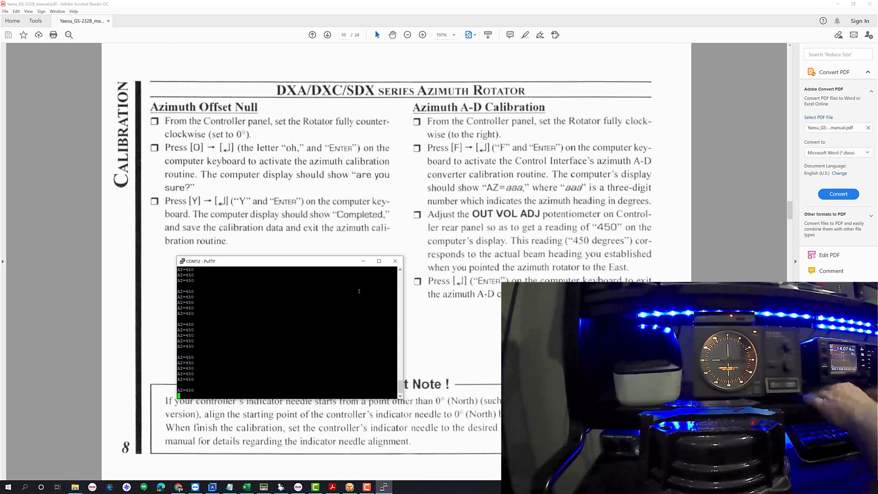
key("Return")
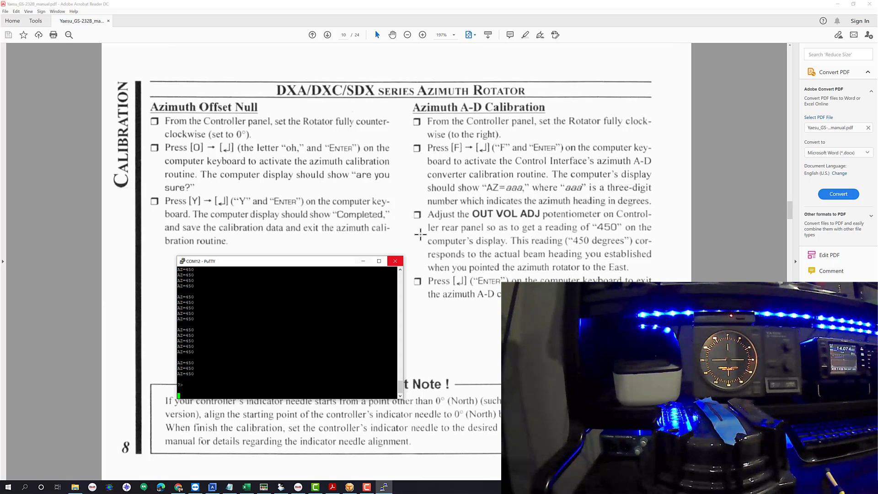
Switch from the manual's command list to the PuTTY terminal and set the controller to 450-degree mode with p45.
left_click(588, 3)
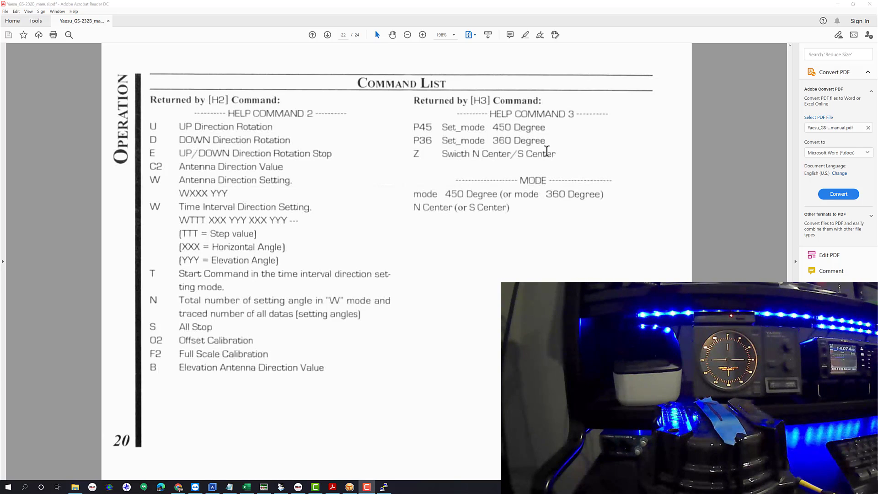
key("alt+Tab")
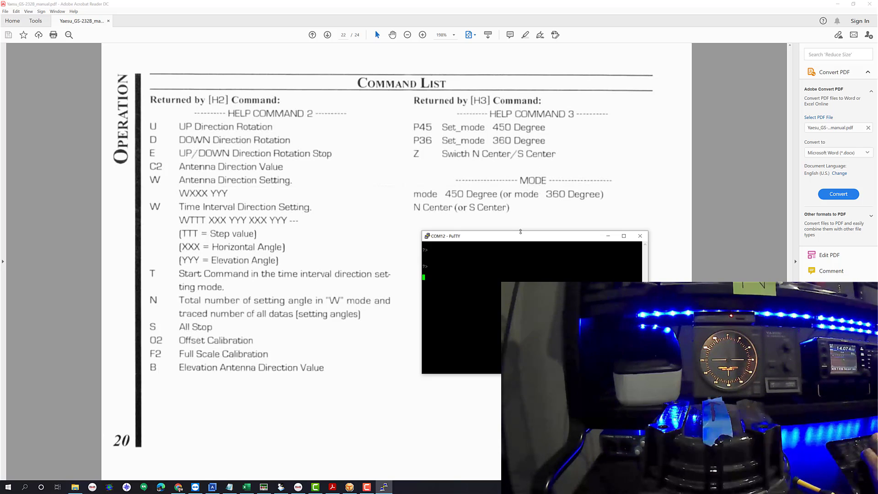
type("p45")
key("Return")
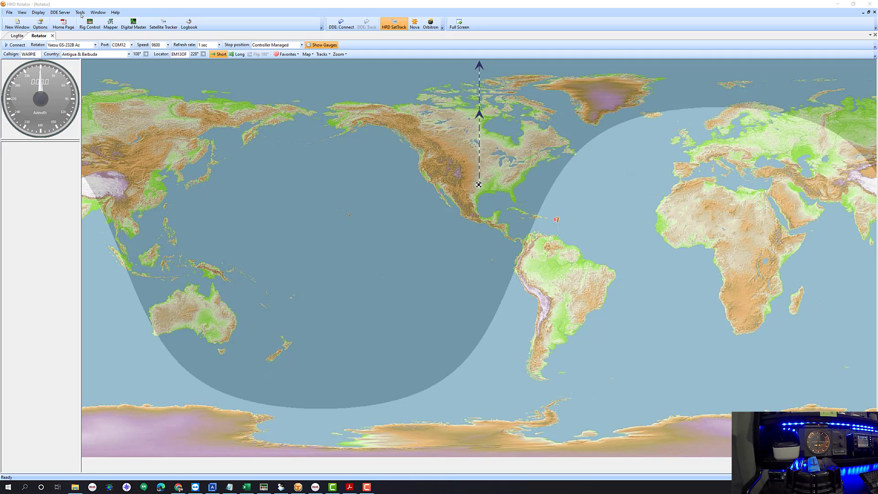
Review the Yaesu G-232B connection, stop range and offset settings in the HRD Rotator options, cancelling both dialogs.
left_click(81, 14)
left_click(101, 106)
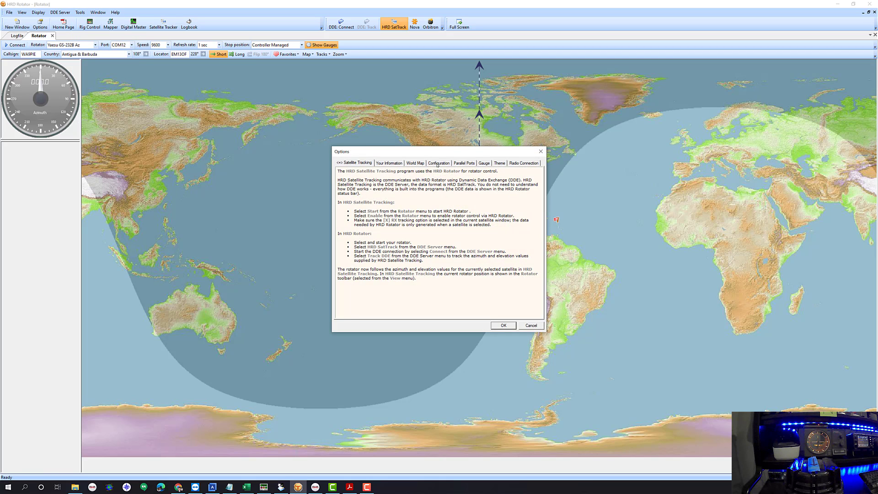
left_click(437, 164)
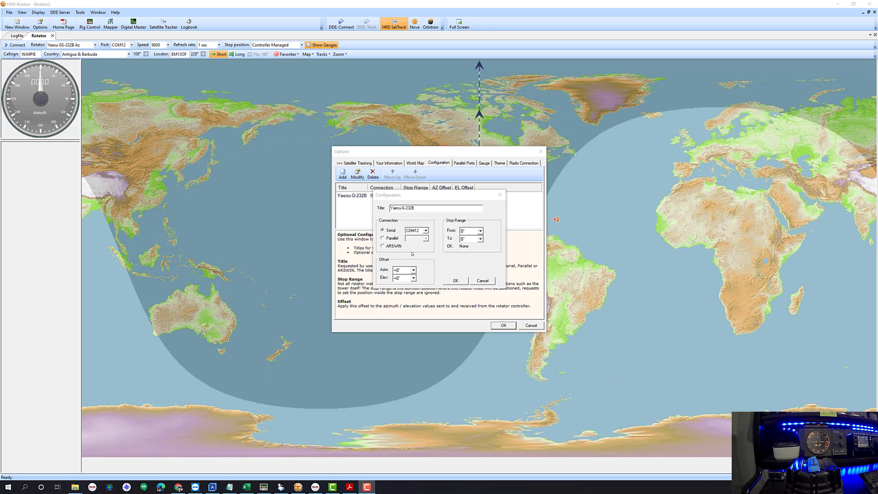
left_click(483, 280)
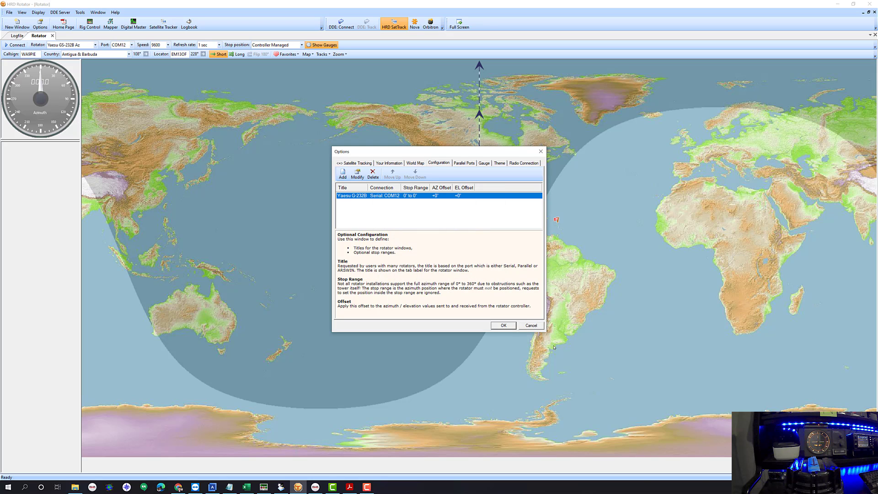
left_click(531, 325)
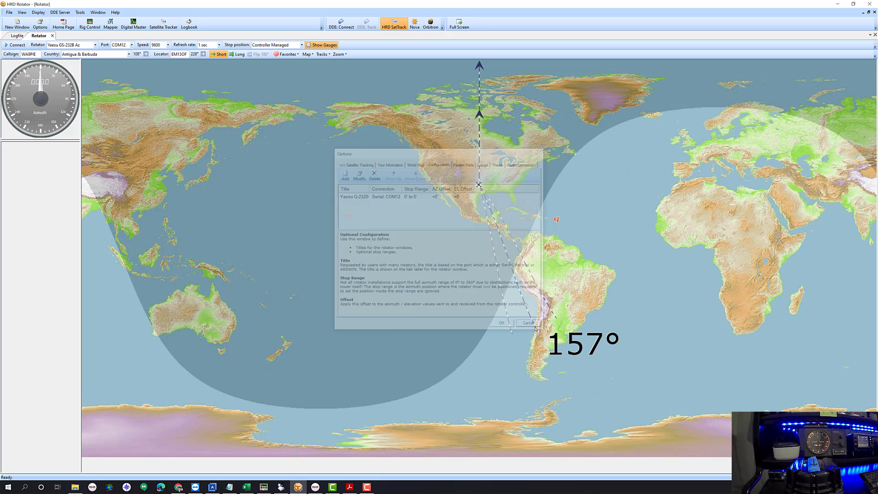
Connect to the rotator and turn the antenna from the world map to about 60° and to about 55°.
left_click(16, 44)
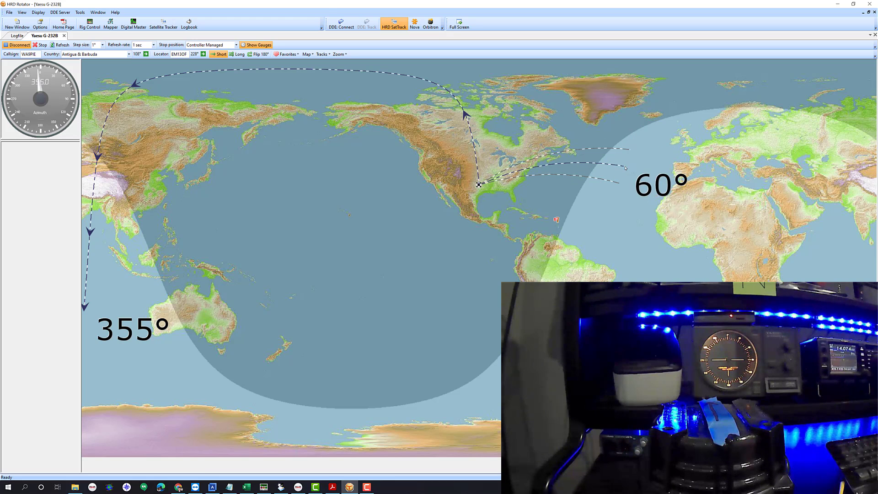
left_click(627, 168)
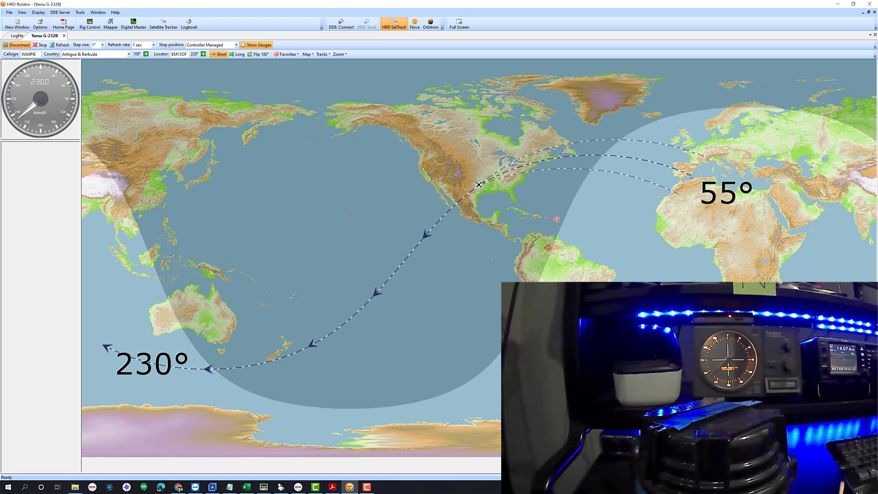
left_click(690, 176)
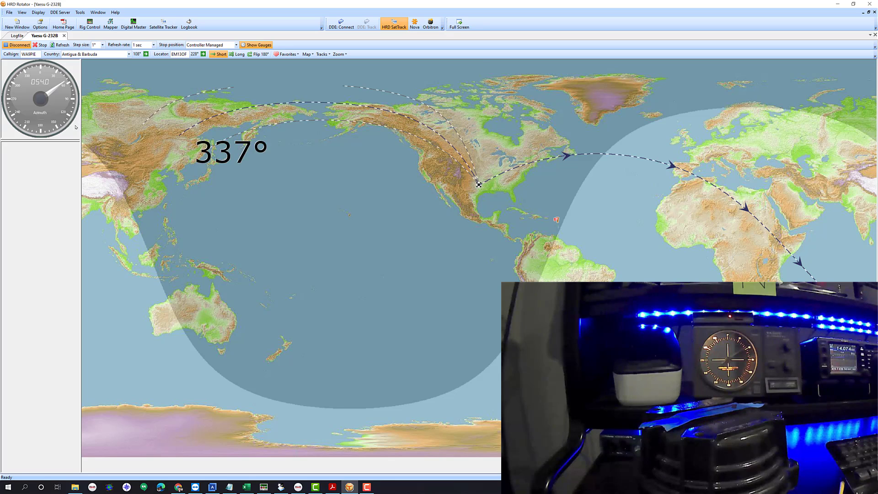
Switch to HRD Logbook, select the Belize spot in the DX cluster and turn the rotator to its 151° bearing.
left_click(193, 25)
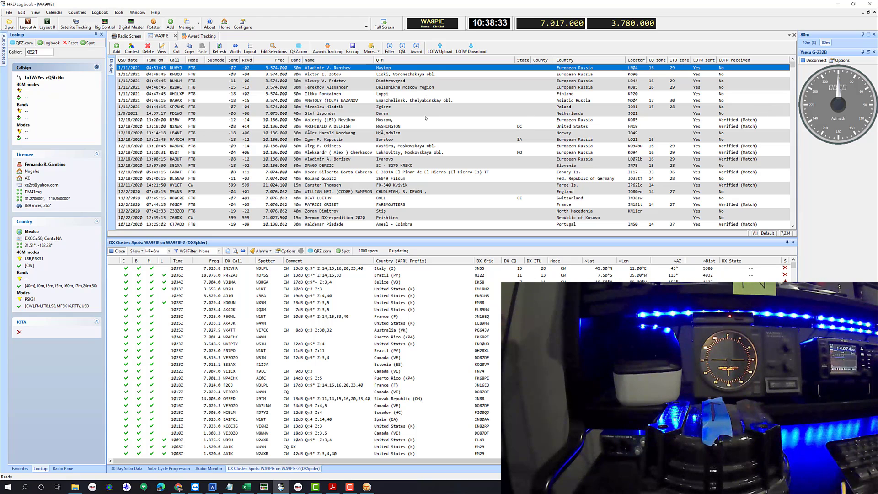
left_click(240, 283)
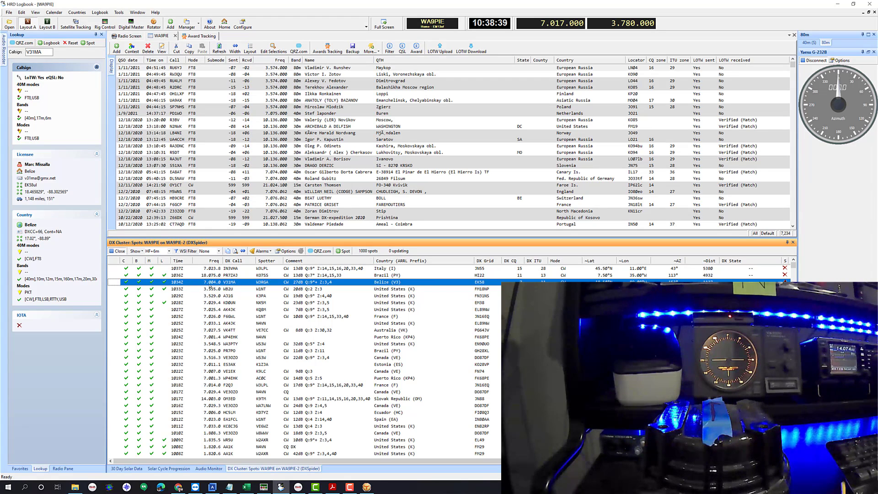
left_click(34, 200)
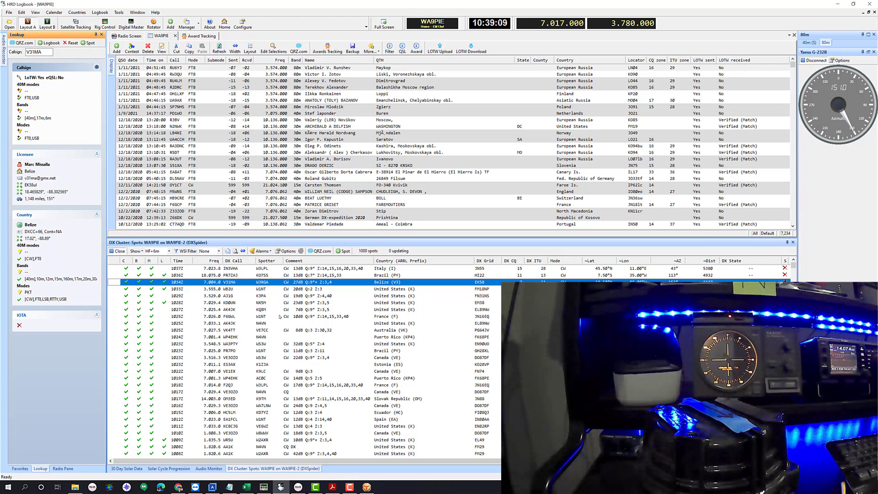
Open a new log entry from the French 7.026.0 spot, turn the rotator to its 48° bearing and close the entry.
left_click(280, 317)
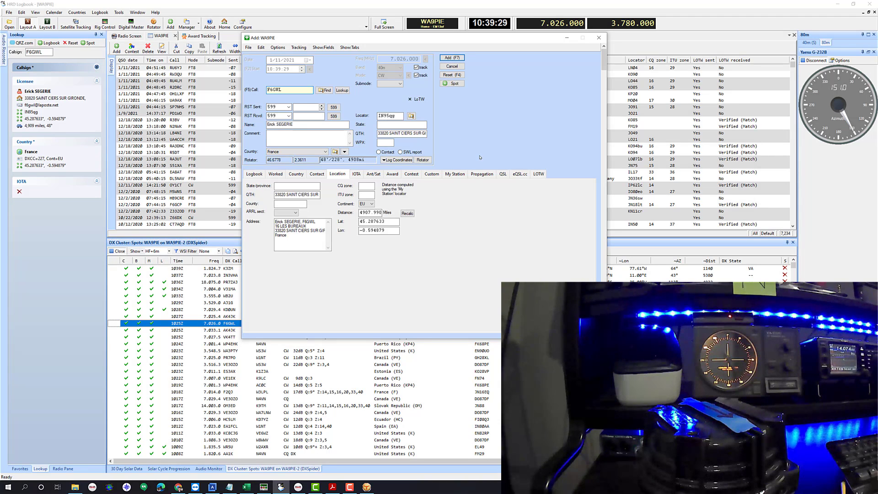
left_click(422, 160)
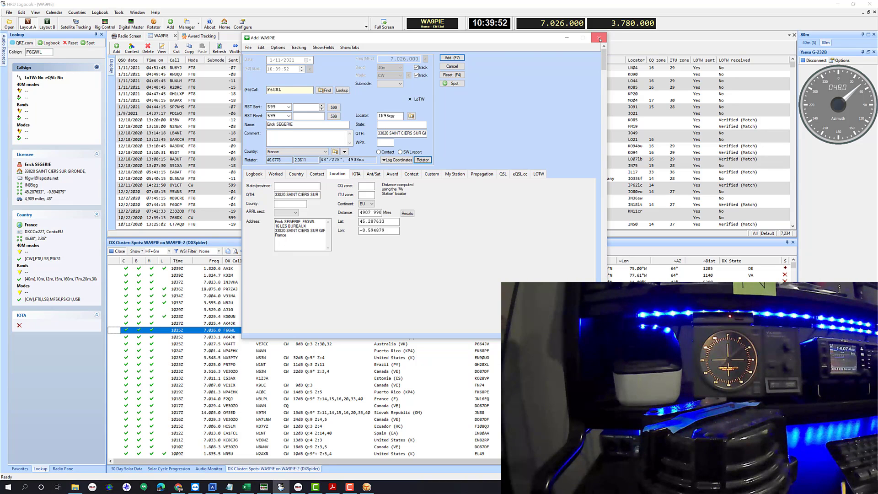
left_click(599, 39)
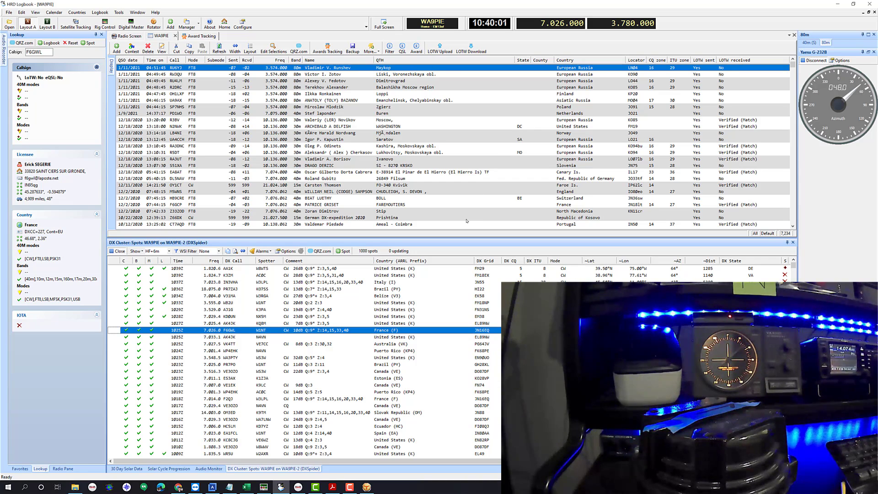
Move the HRD Rotator taskbar icon in among the other HRD programs and switch to HRD Rotator.
mouse_move(366, 487)
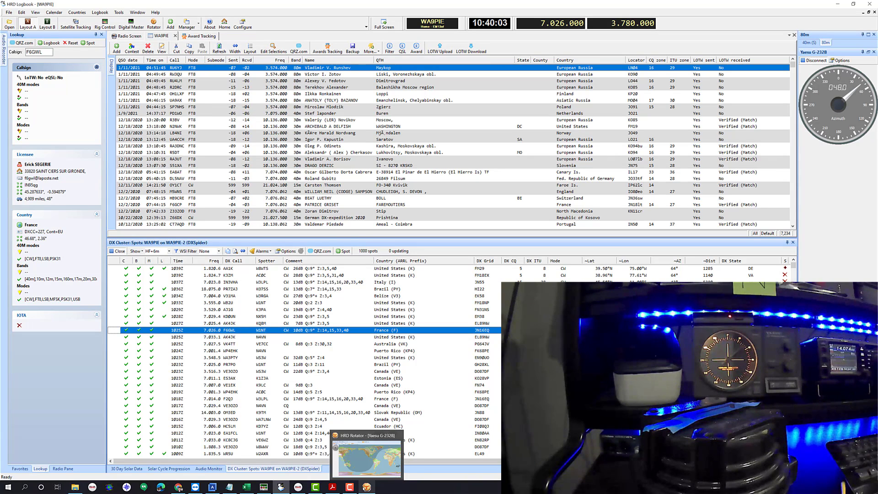
left_click_drag(367, 486, 298, 487)
left_click(298, 487)
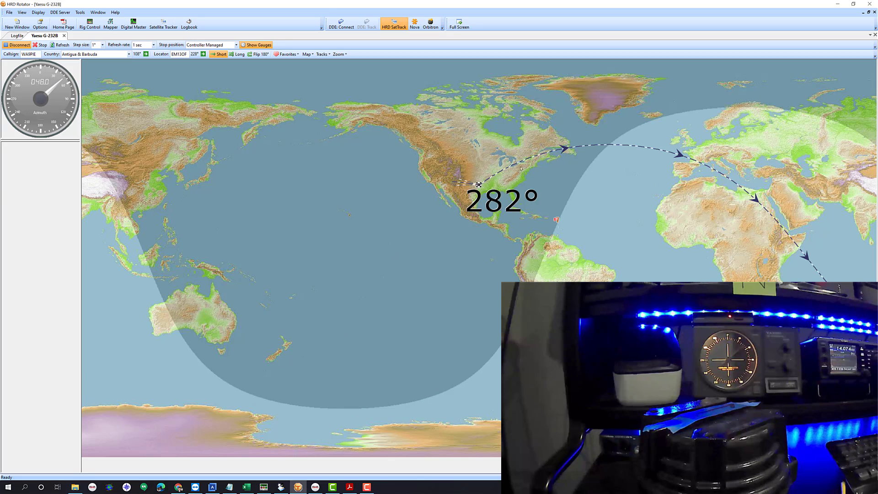